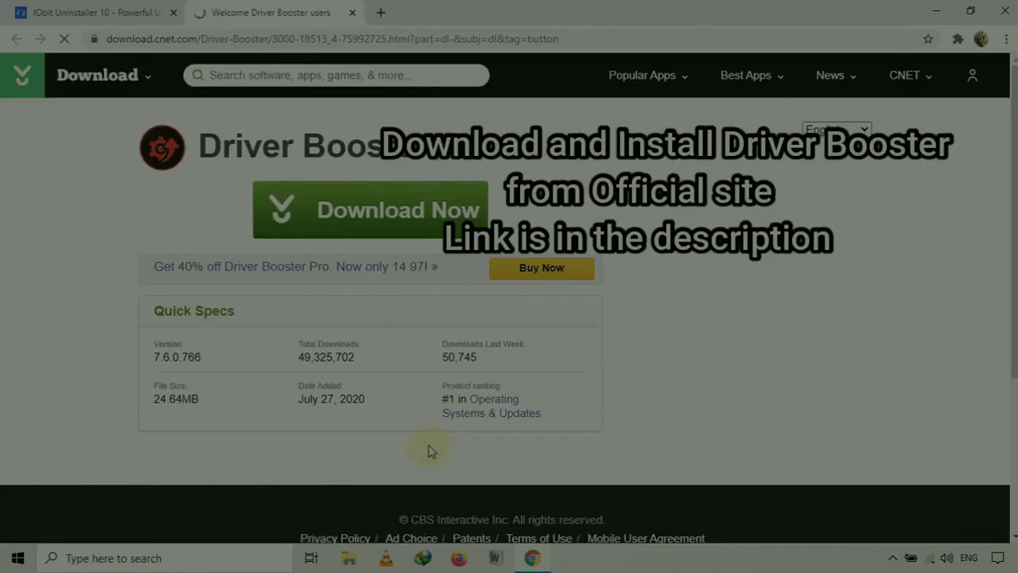
Step: Download the Driver Booster installer driver_booster_setup.exe from the Download.com page
left_click(460, 210)
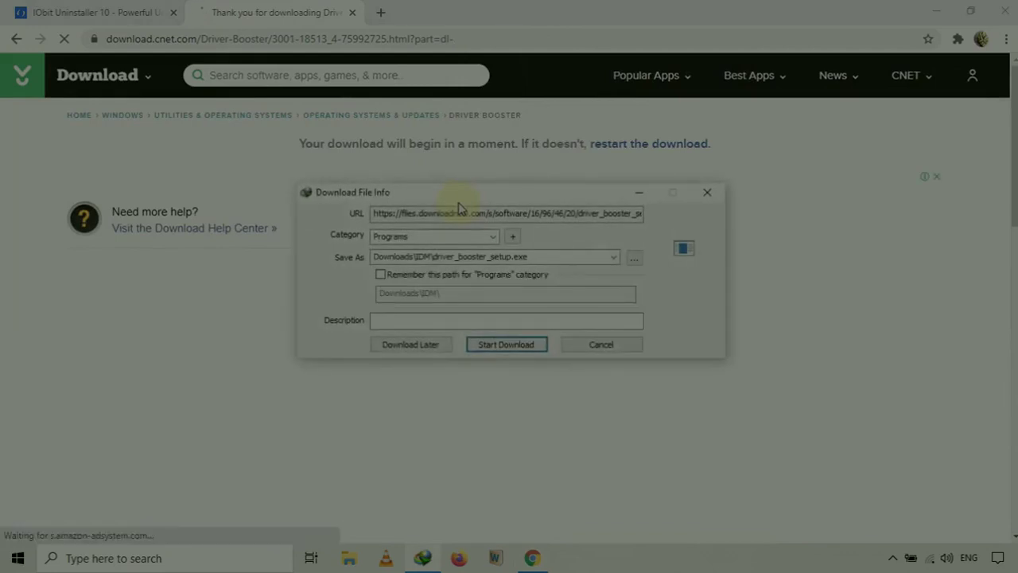
left_click(518, 345)
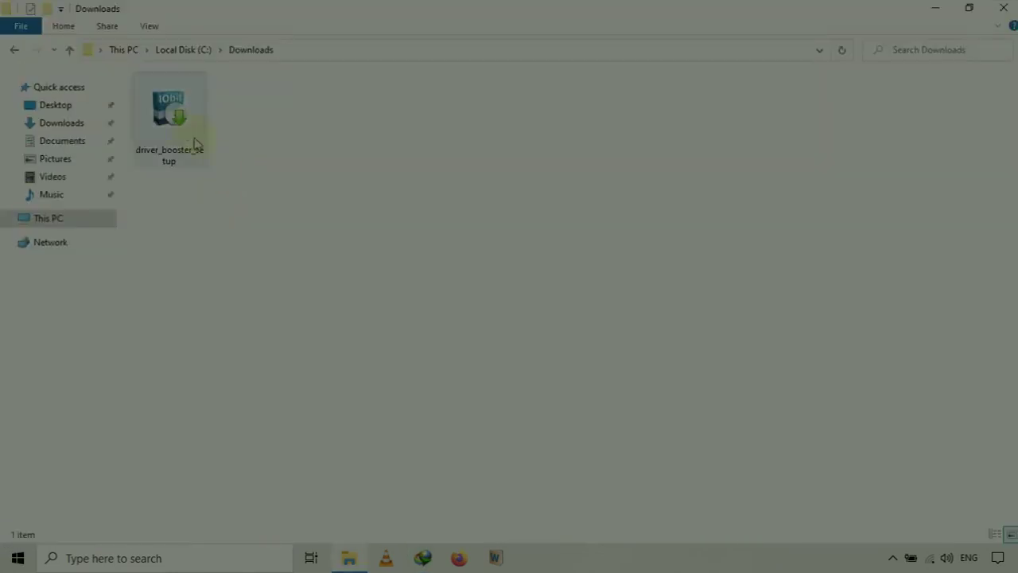
Step: Run driver_booster_setup from the Downloads folder as administrator and minimize the folder window
left_click(182, 132)
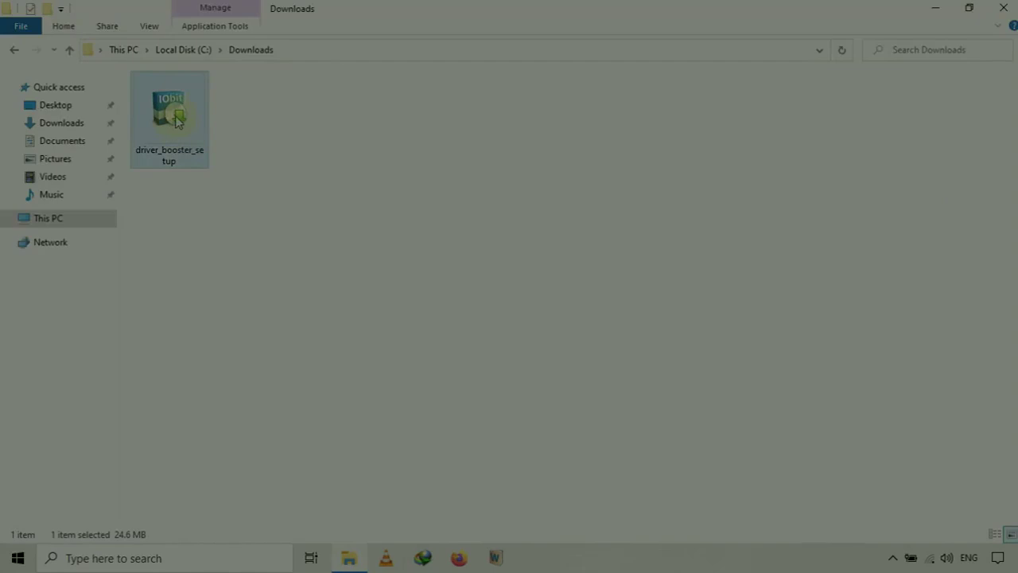
right_click(178, 120)
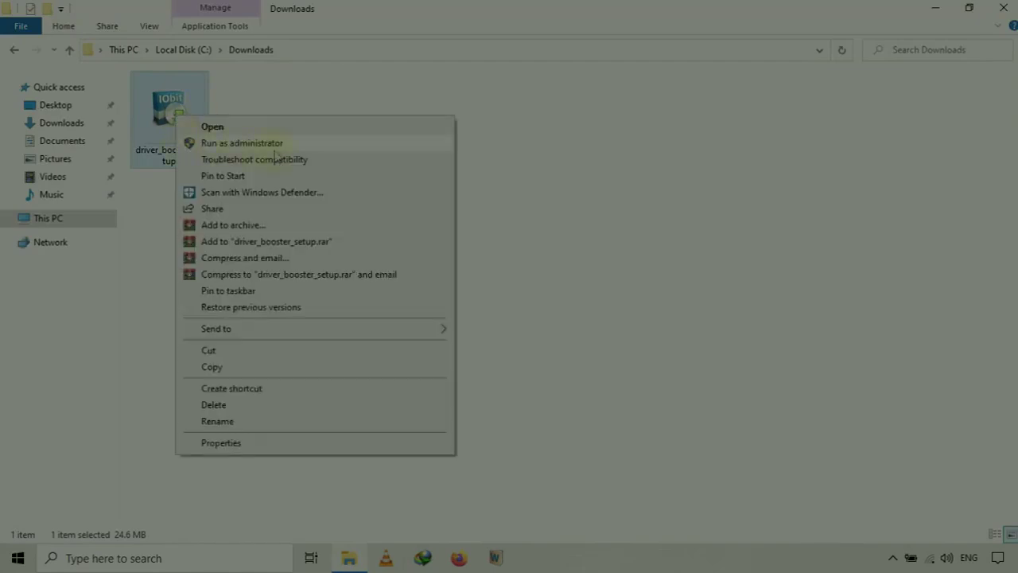
left_click(366, 145)
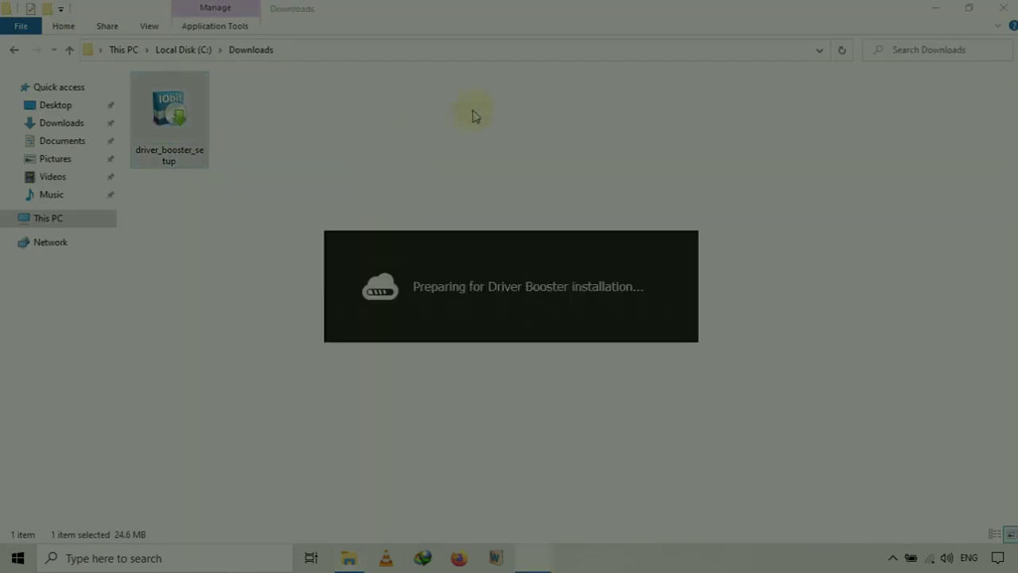
left_click(946, 8)
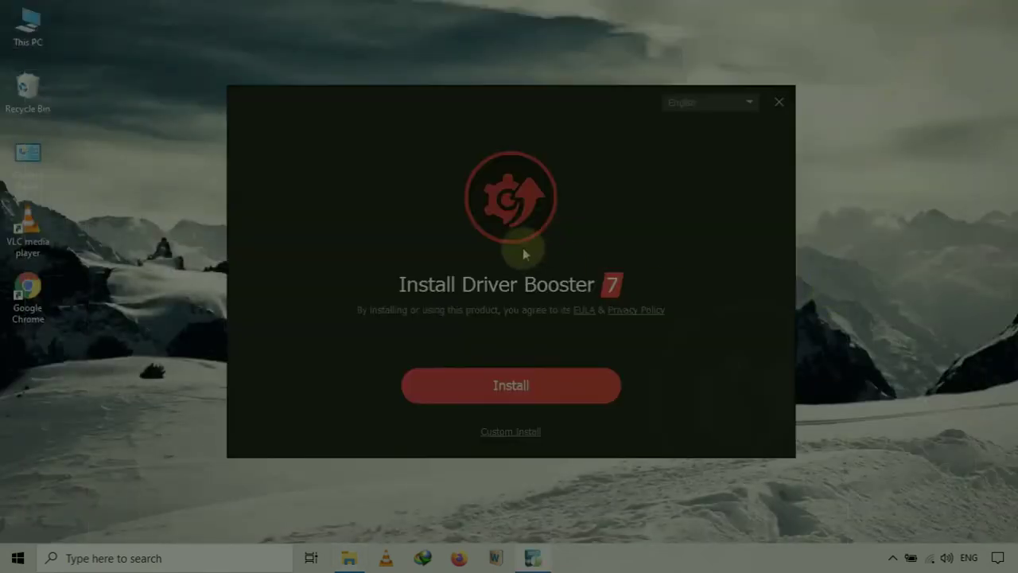
Step: Install Driver Booster 7 with the standard installation rather than the custom one
left_click(561, 385)
left_click(321, 367)
left_click(579, 426)
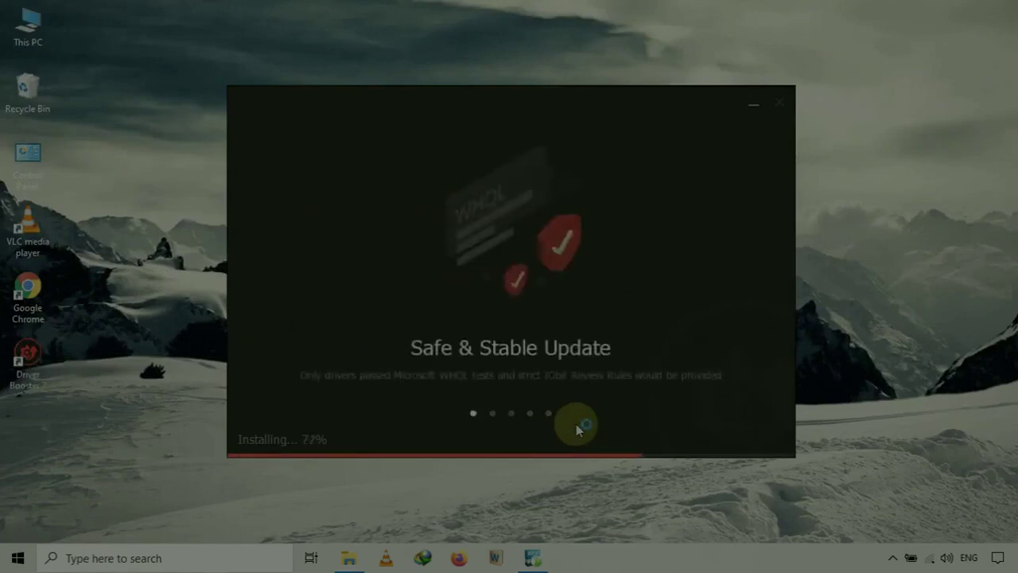
left_click(557, 397)
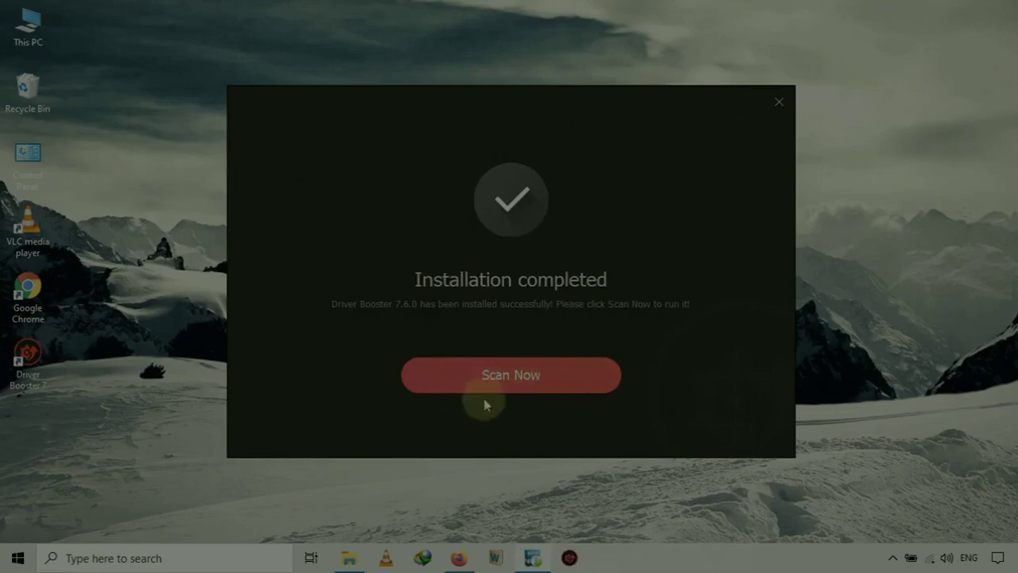
Step: Scan the computer for outdated drivers and return to the main scan screen
left_click(586, 380)
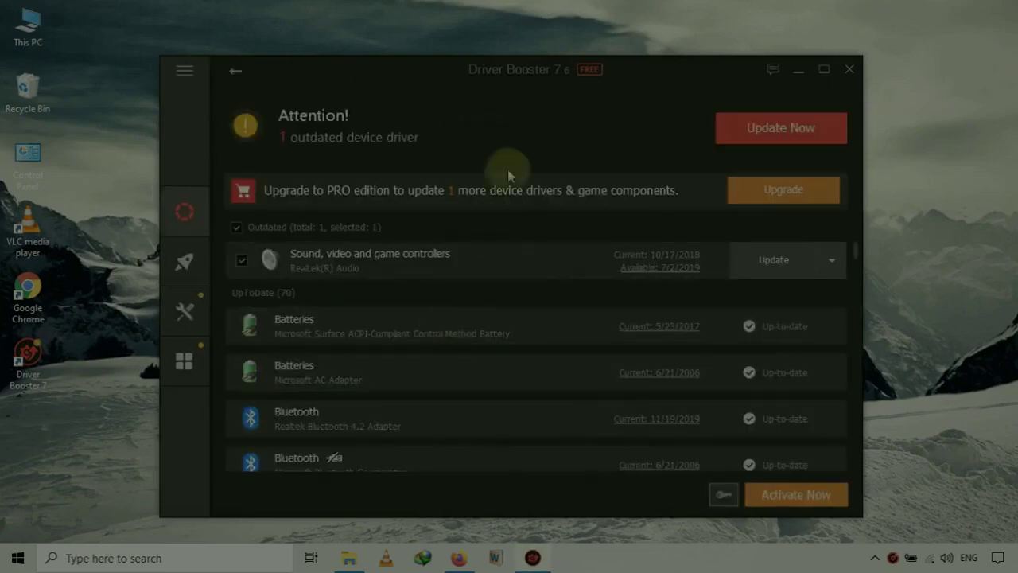
left_click(234, 71)
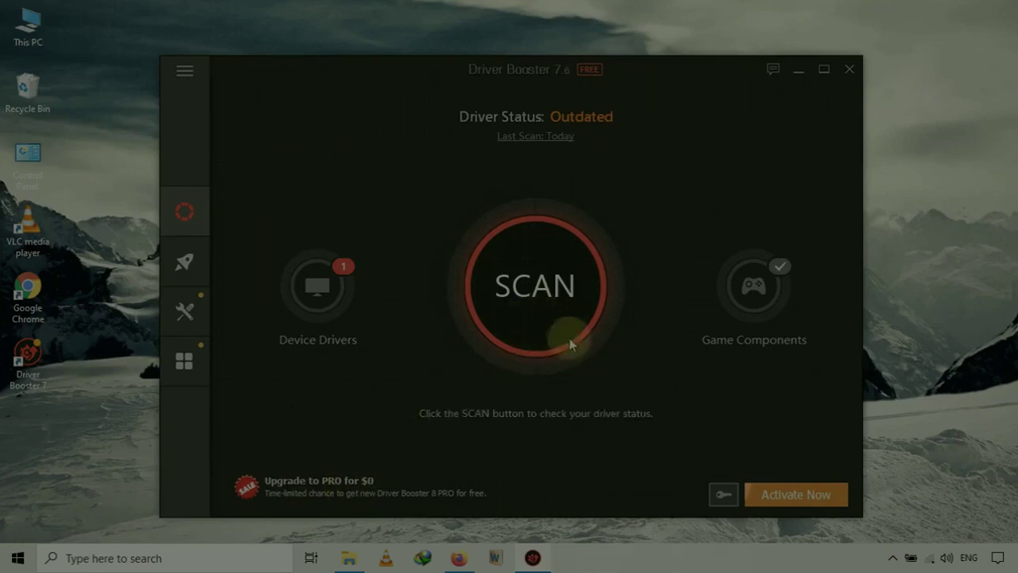
Step: Close the Driver Booster window and exit its background process from the system tray
left_click(850, 69)
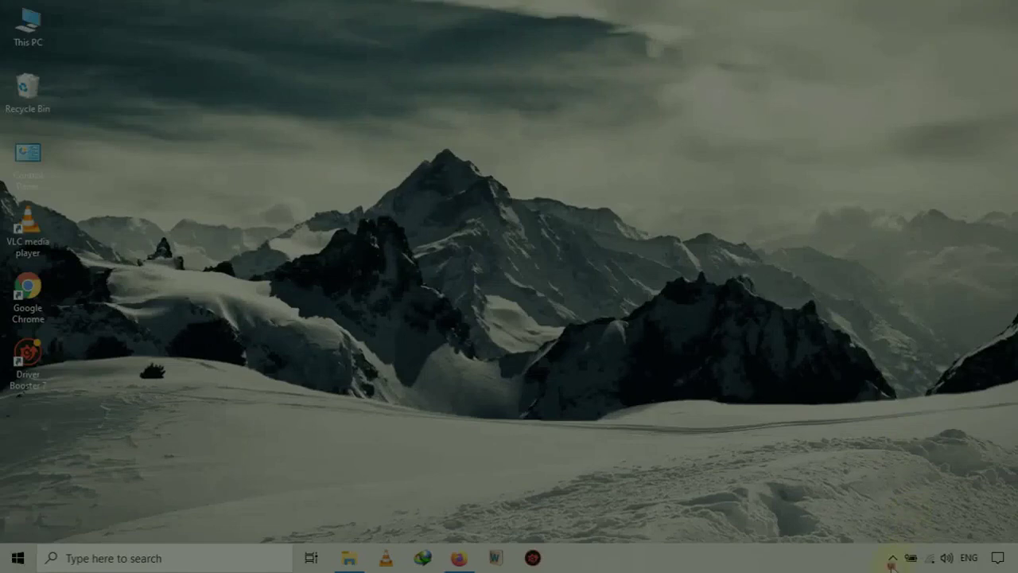
left_click(892, 560)
right_click(892, 500)
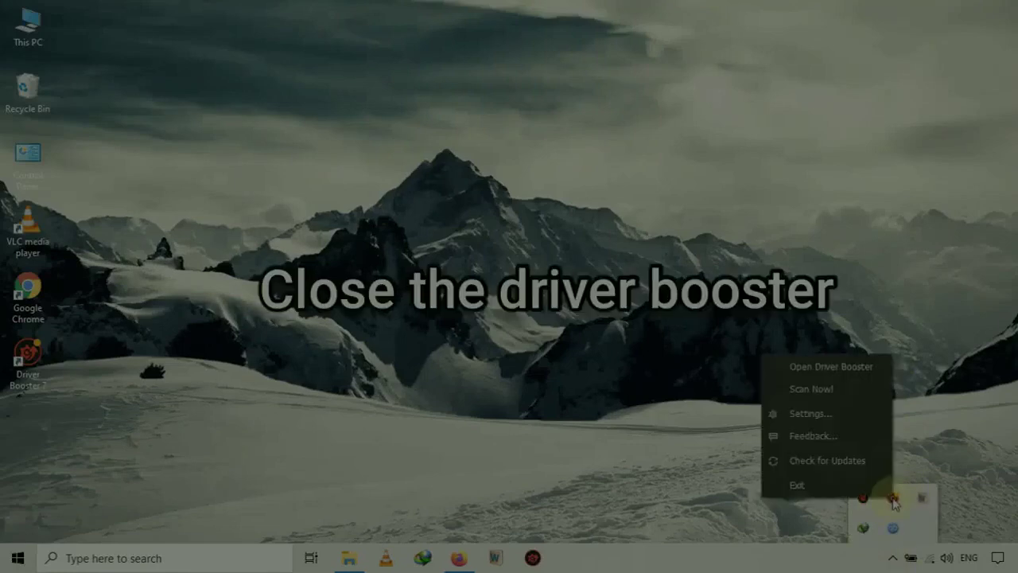
left_click(819, 494)
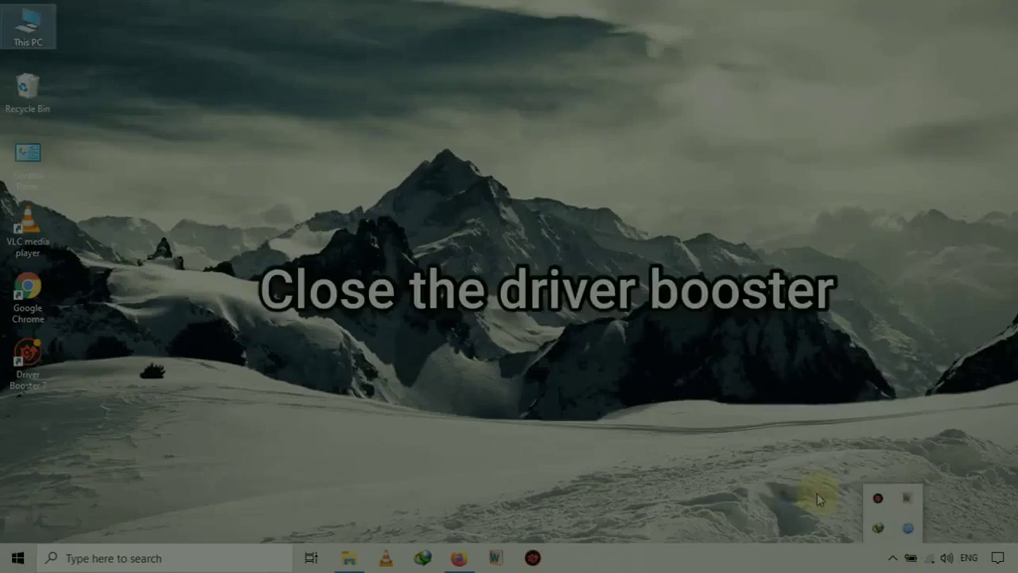
Step: Open Google Chrome and go to the copied Google Drive file link
double_click(28, 305)
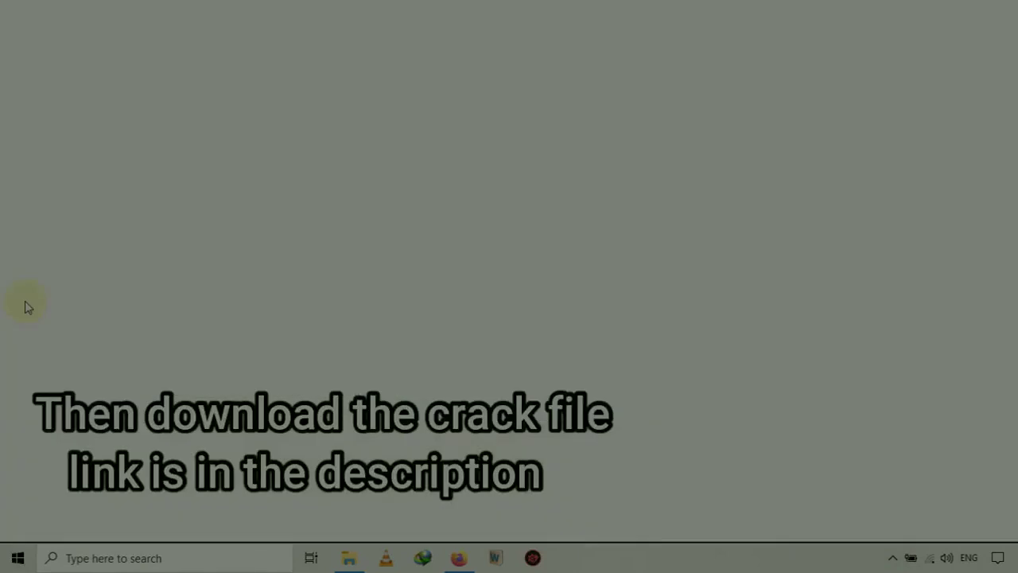
right_click(300, 39)
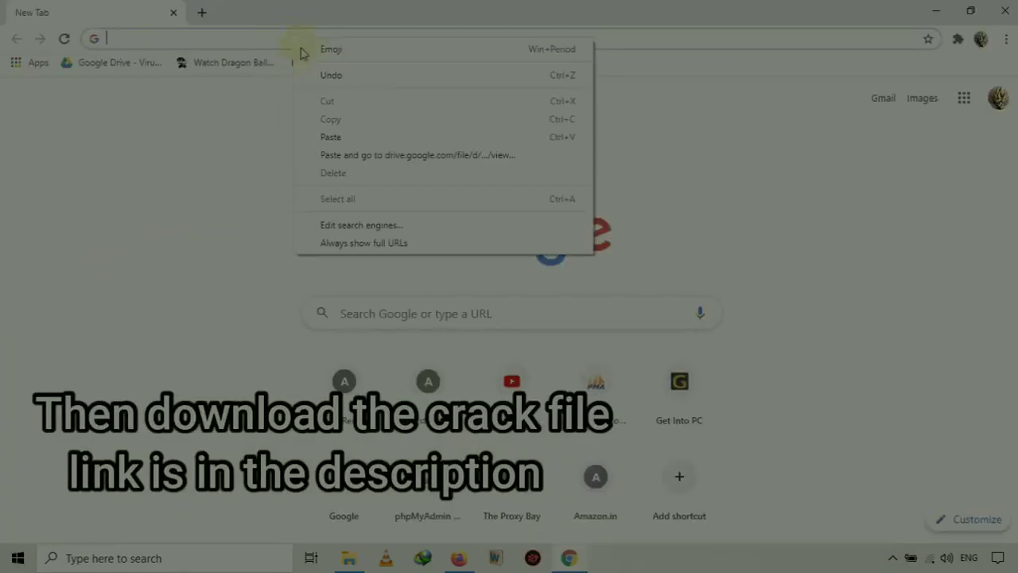
left_click(334, 156)
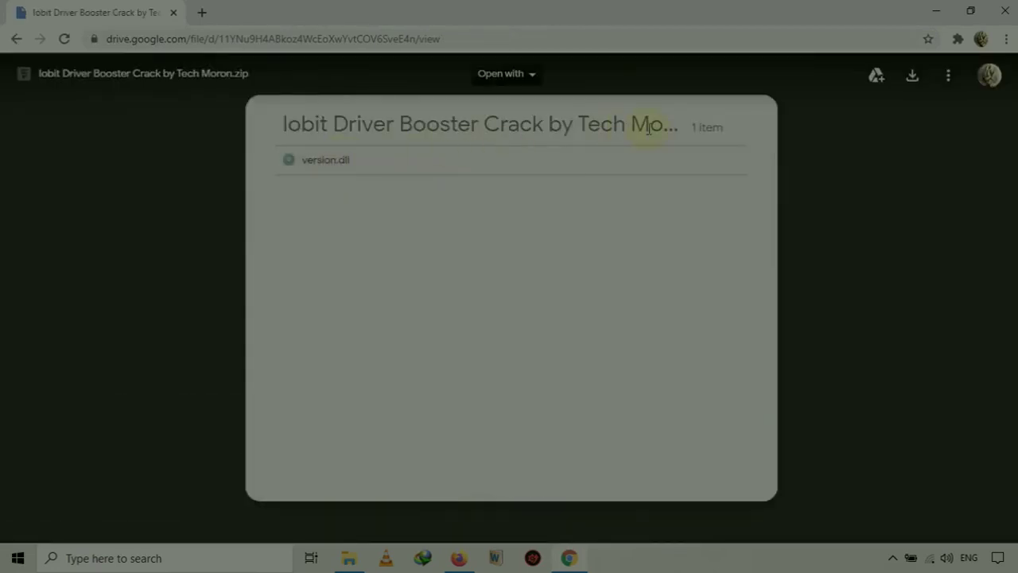
Step: Download the archive Iobit Driver Booster Crack by Tech Moron.zip from Google Drive
left_click(914, 77)
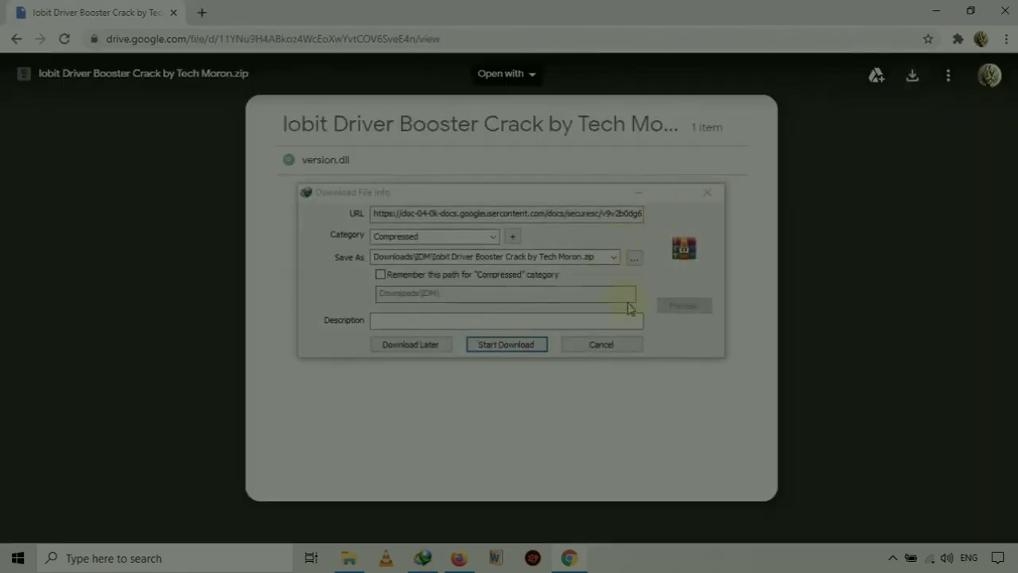
left_click(647, 290)
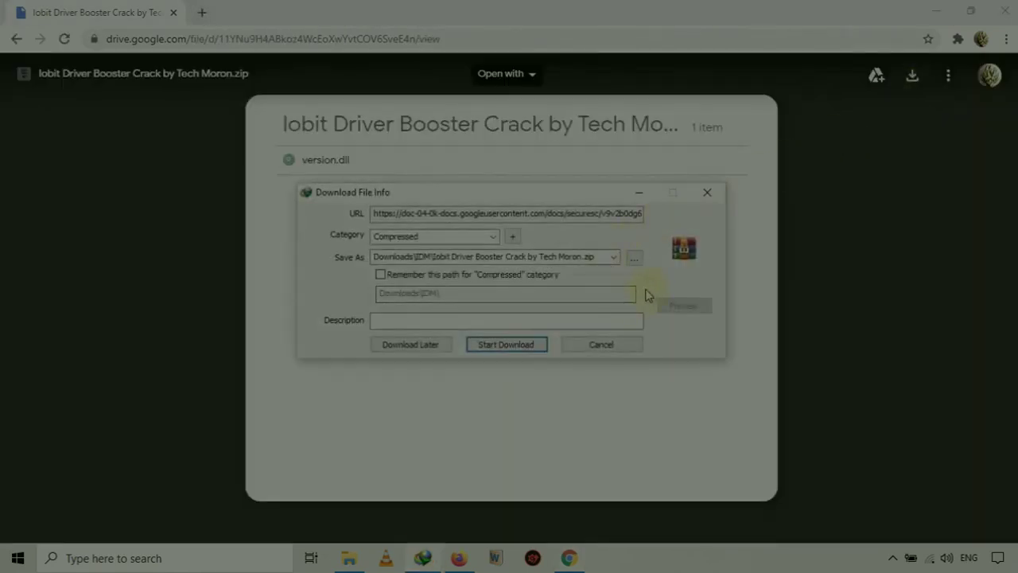
left_click(521, 349)
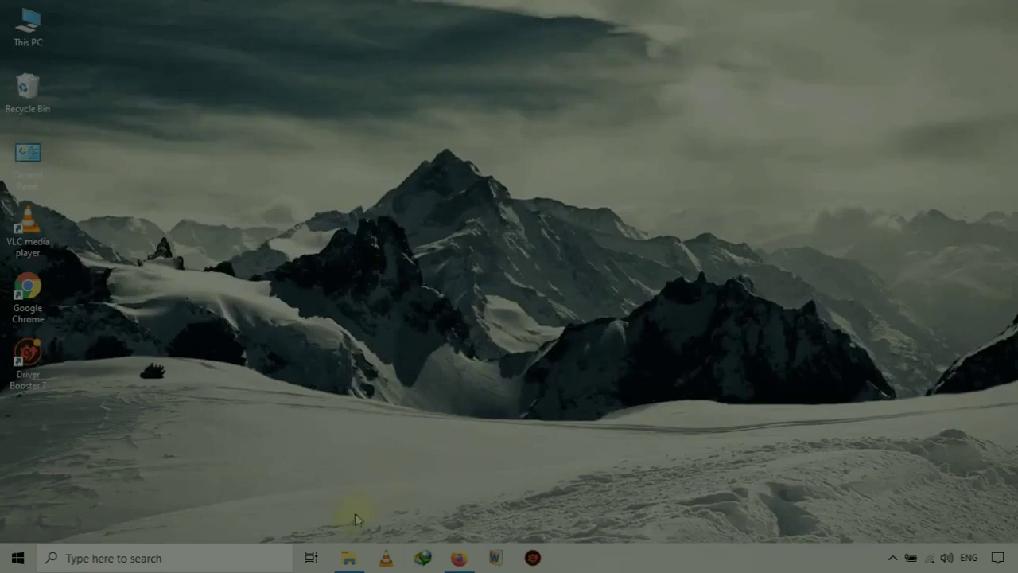
Step: Extract the downloaded Iobit Driver Booster Crack zip into the Downloads folder, entering the archive password
left_click(338, 560)
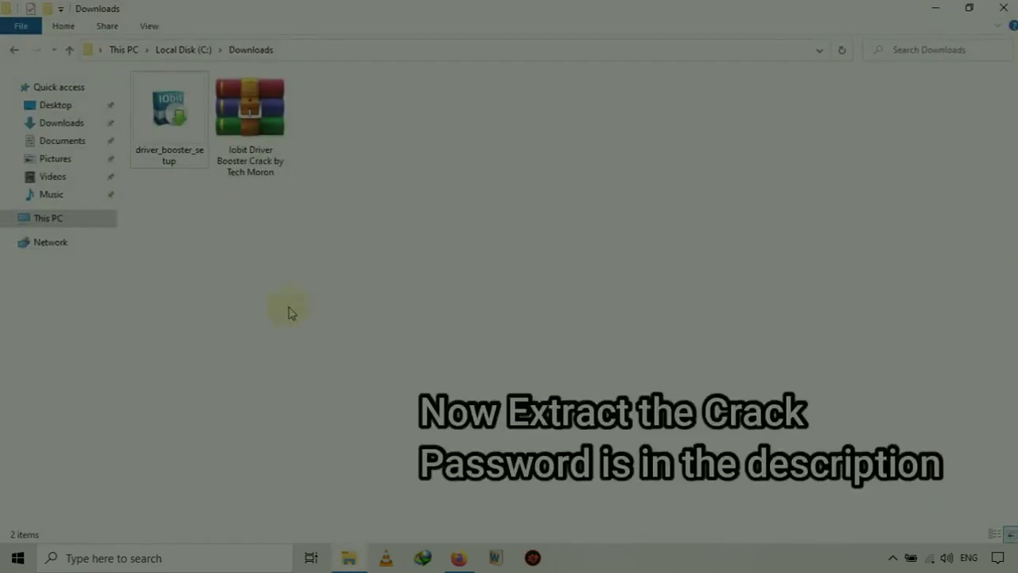
left_click(249, 159)
right_click(248, 120)
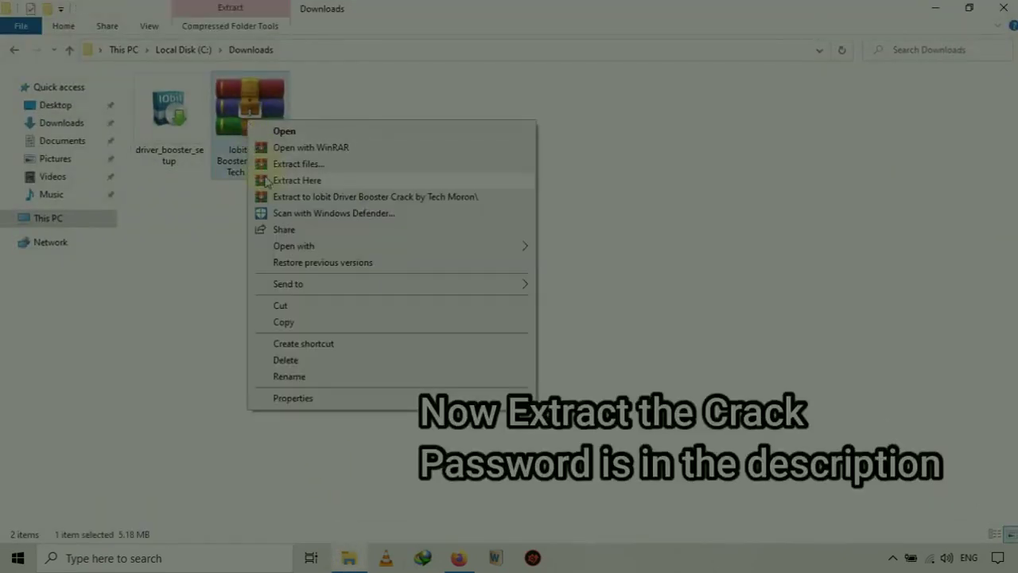
left_click(334, 182)
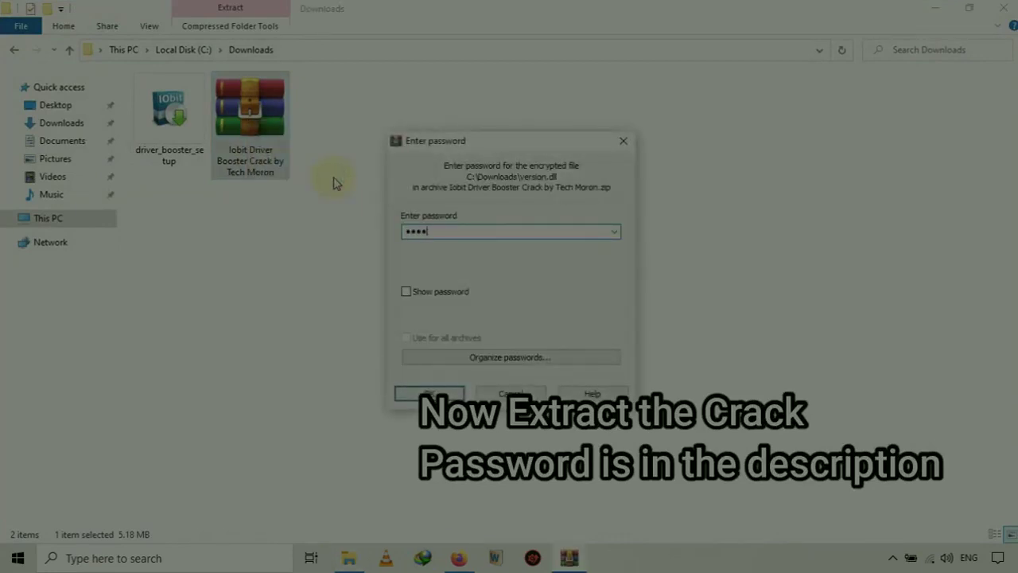
key("Return")
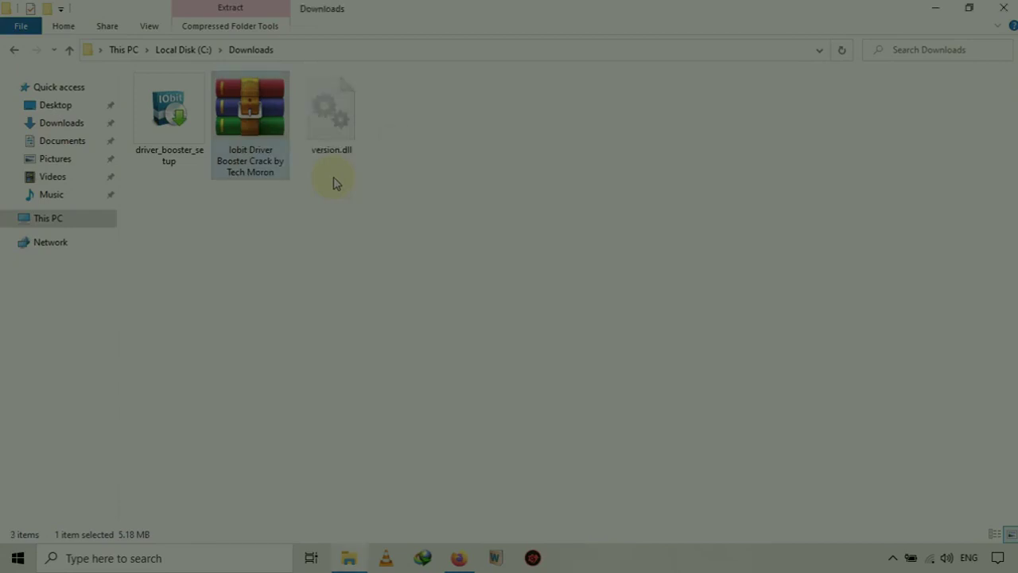
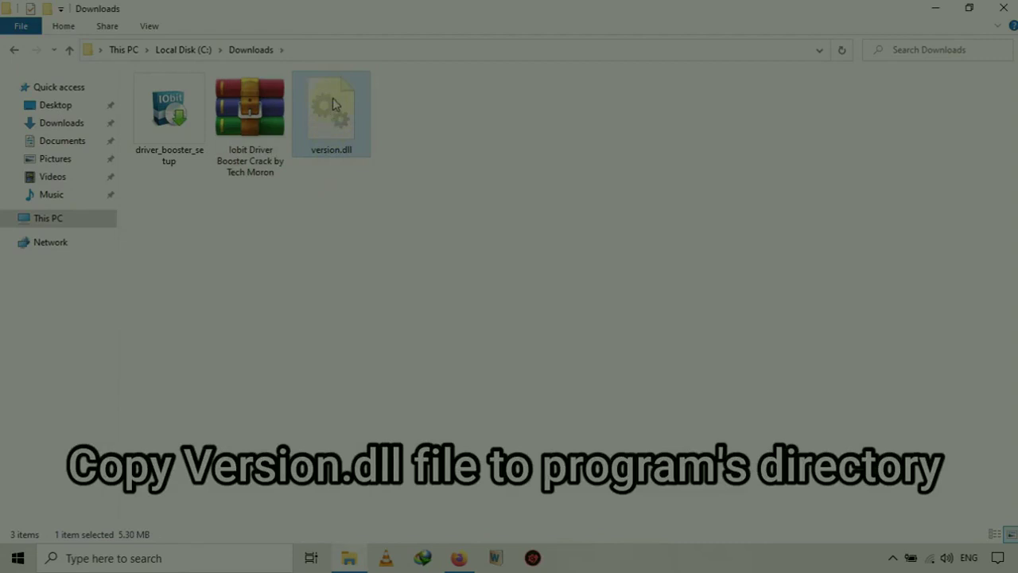
Step: Copy version.dll from Downloads into the Driver Booster 7.6.0 program folder, granting permission, and close the folder window
right_click(332, 103)
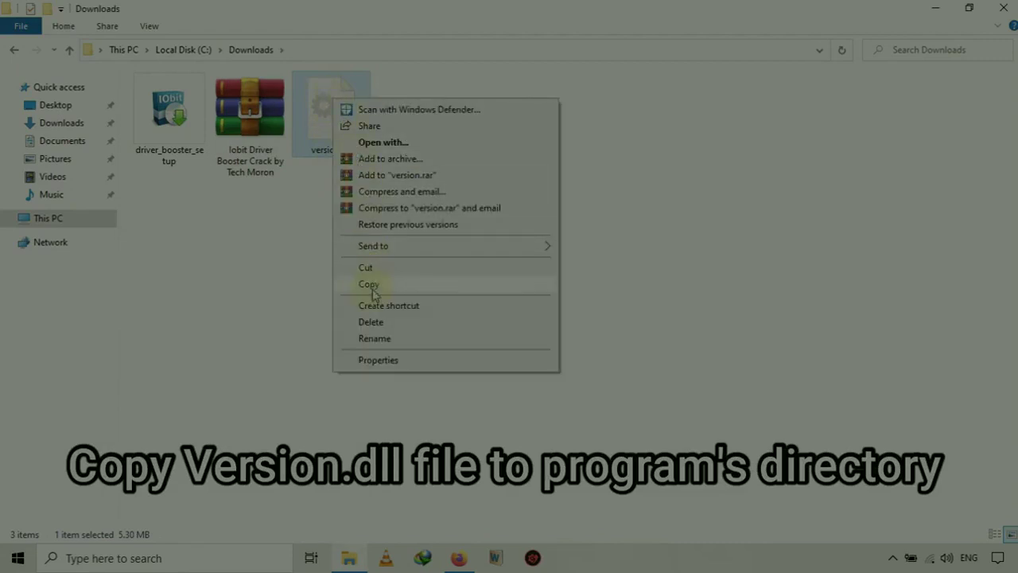
left_click(407, 288)
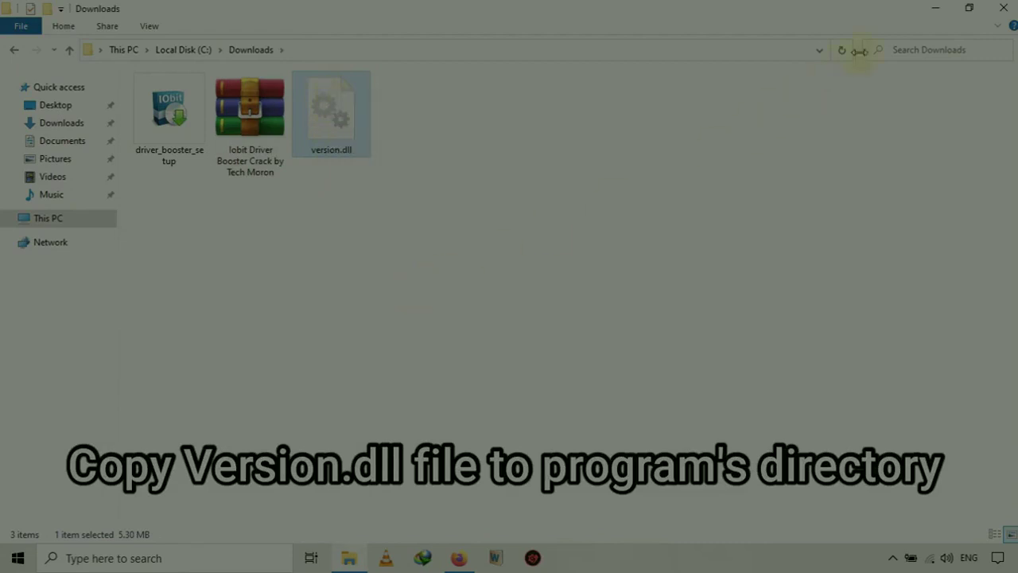
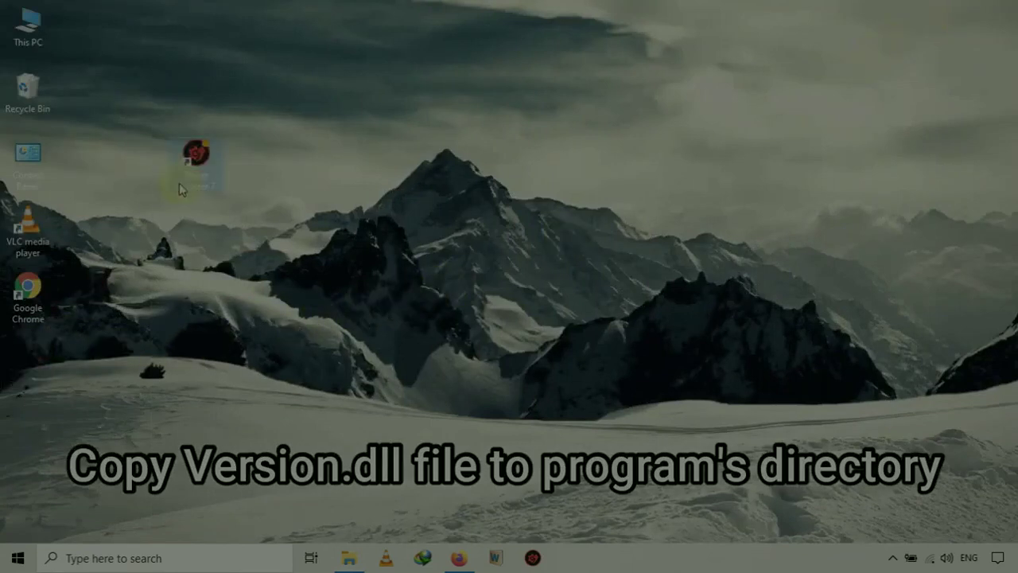
right_click(199, 155)
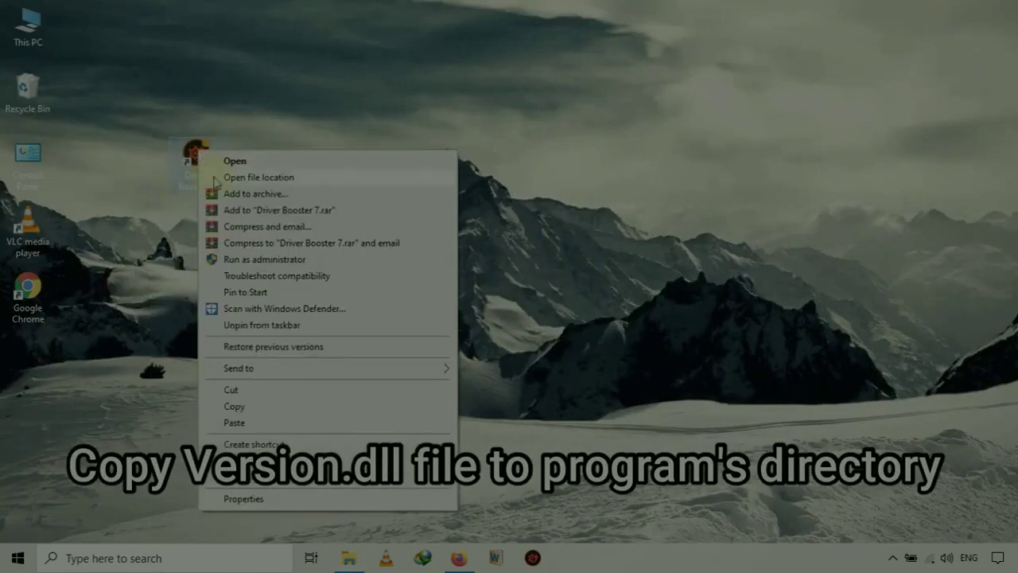
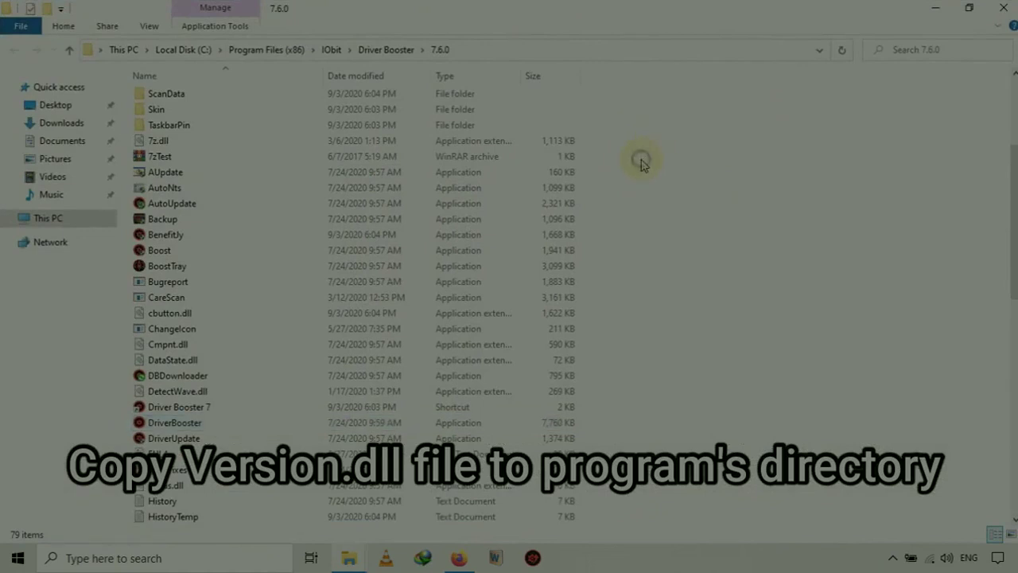
left_click(667, 266)
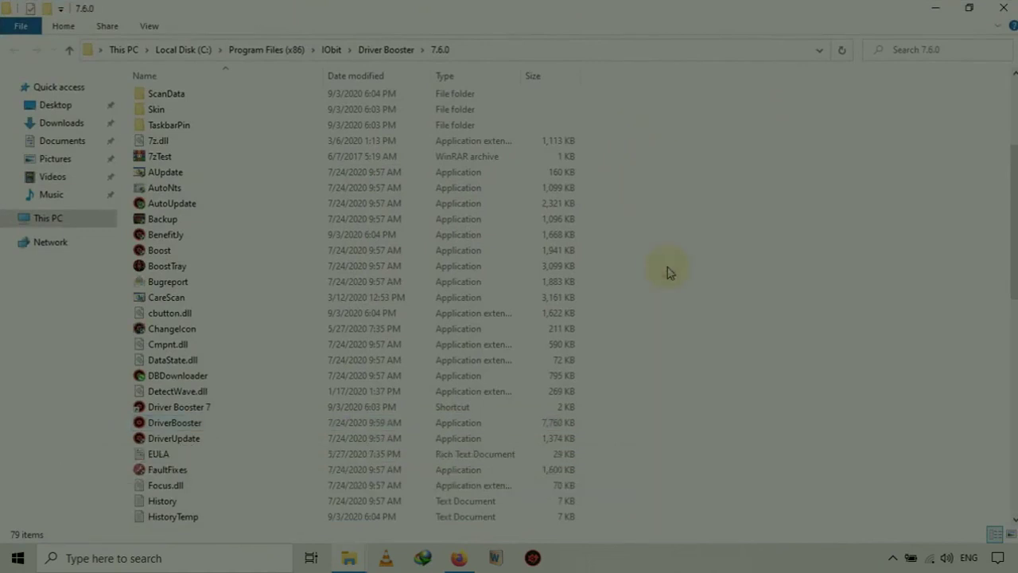
key("ctrl+v")
left_click(471, 178)
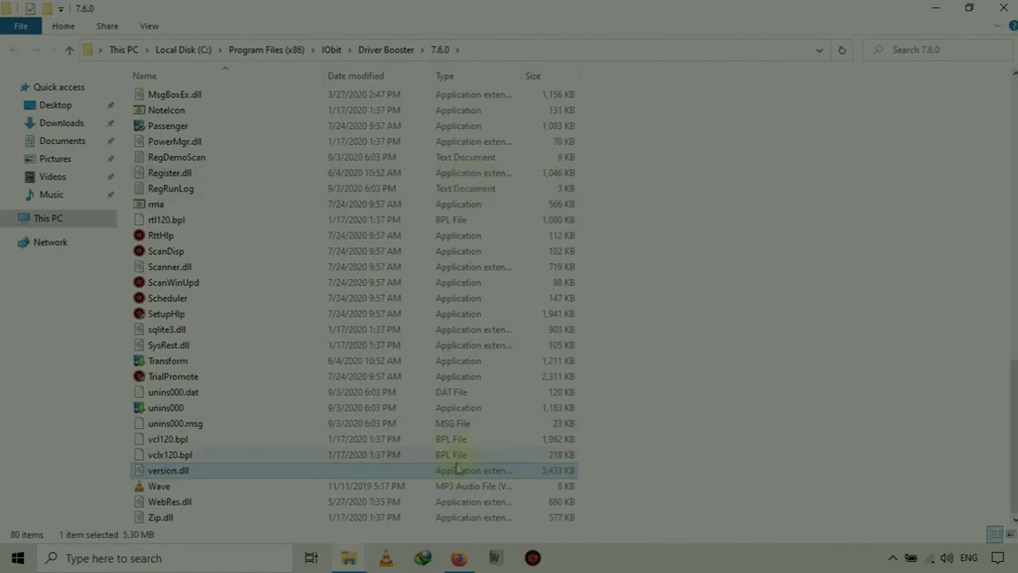
left_click(999, 7)
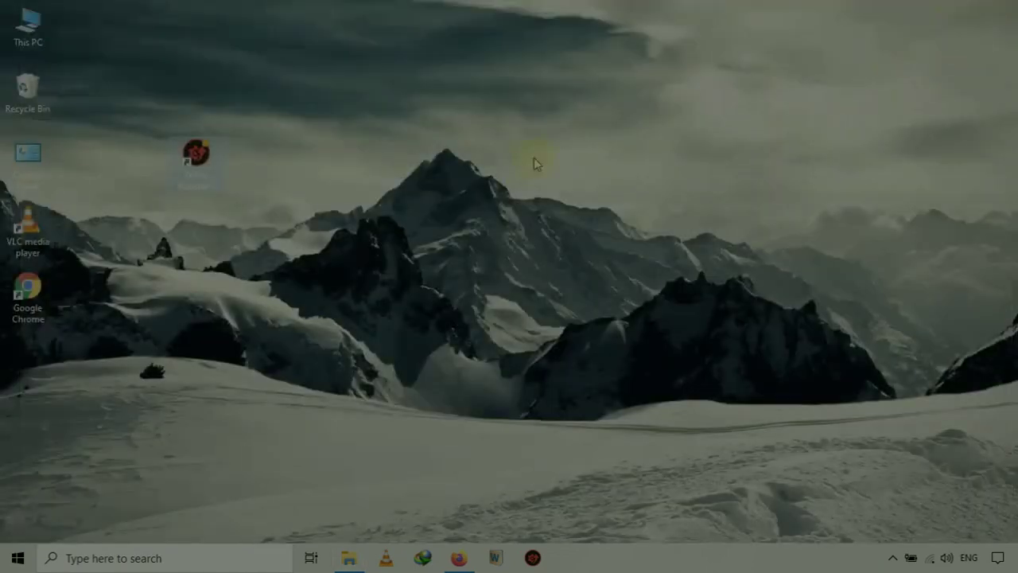
Step: Launch Driver Booster 7 from its desktop shortcut and check the edition badge beside the title
double_click(198, 177)
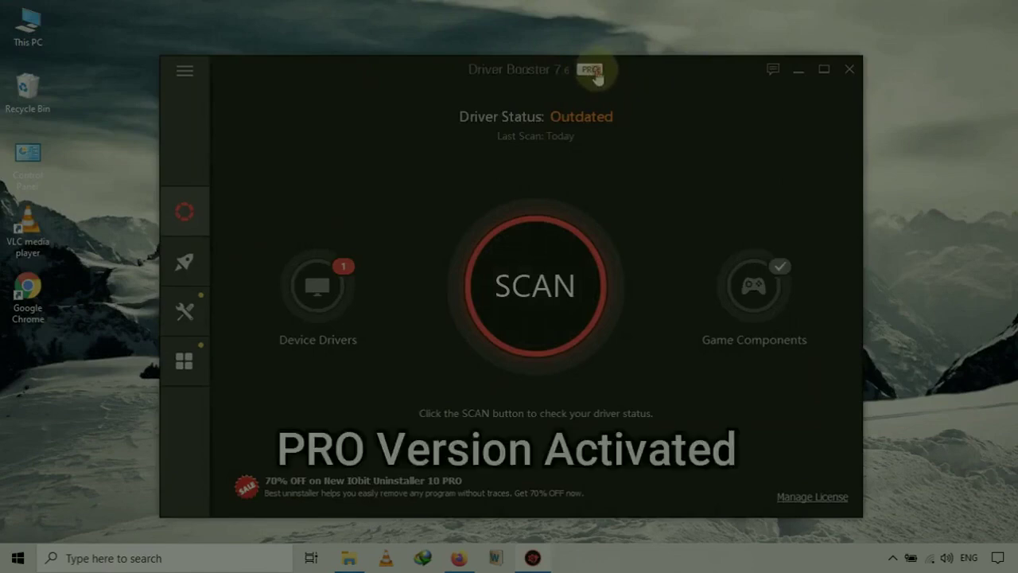
left_click(595, 70)
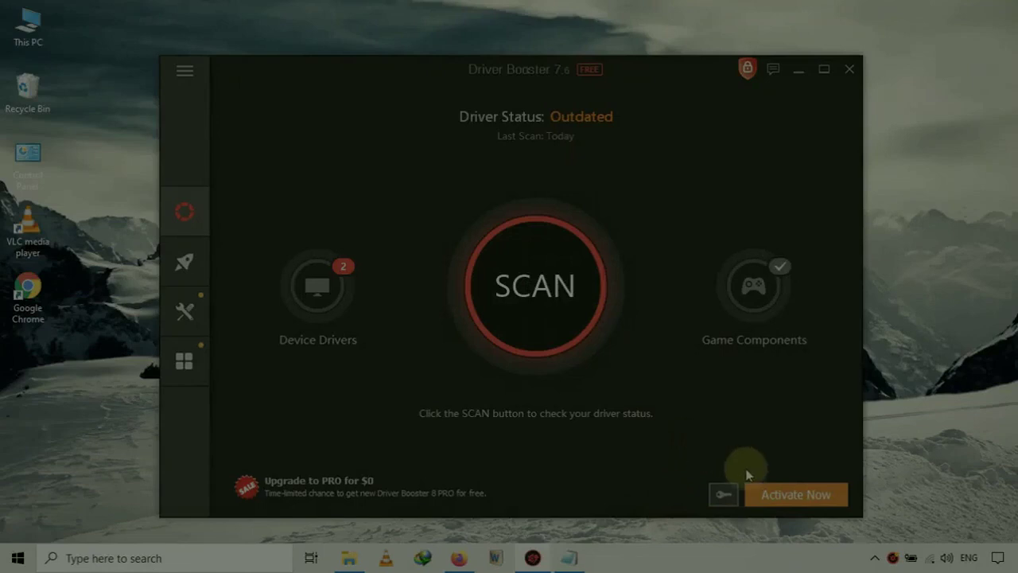
Step: Open Driver Booster's license entry dialog and copy the license code from the Driver Booster License text file in Notepad
mouse_move(756, 497)
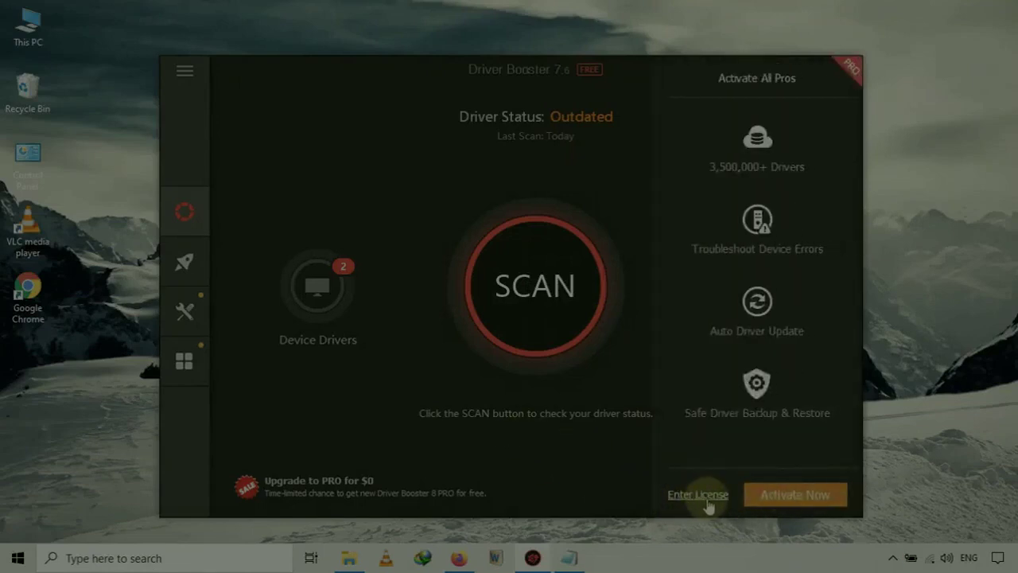
left_click(700, 494)
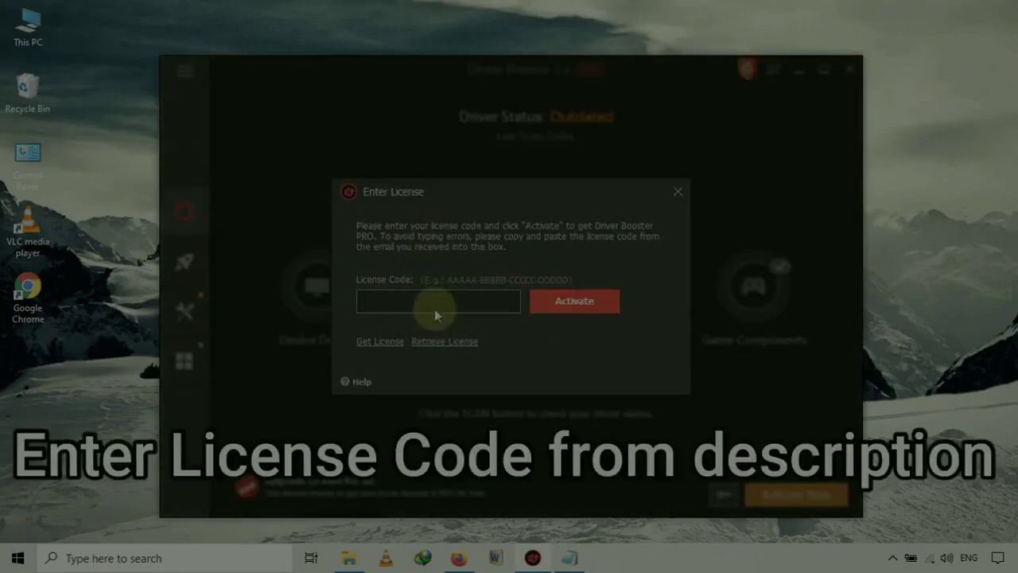
left_click(567, 560)
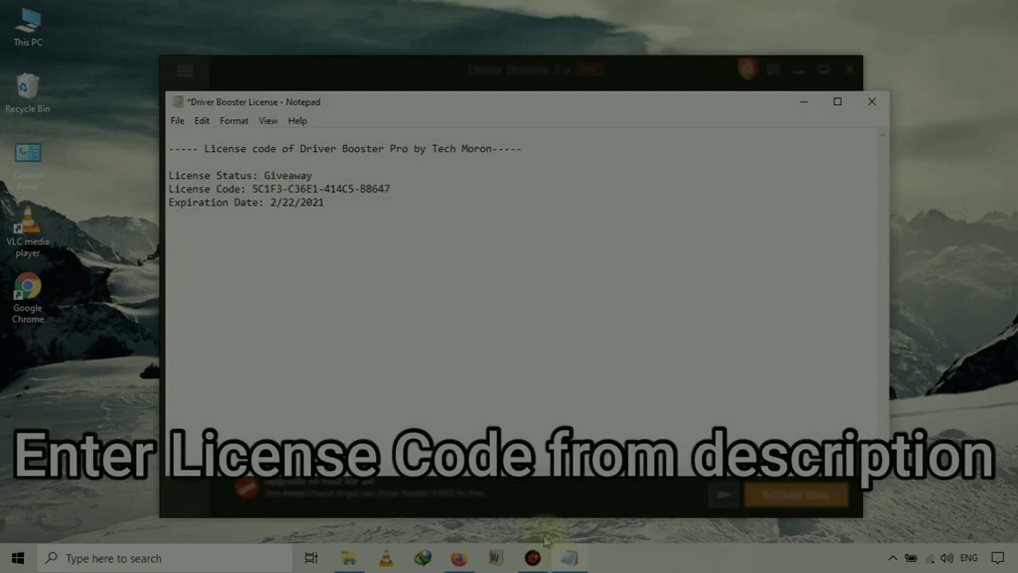
left_click_drag(407, 190, 253, 196)
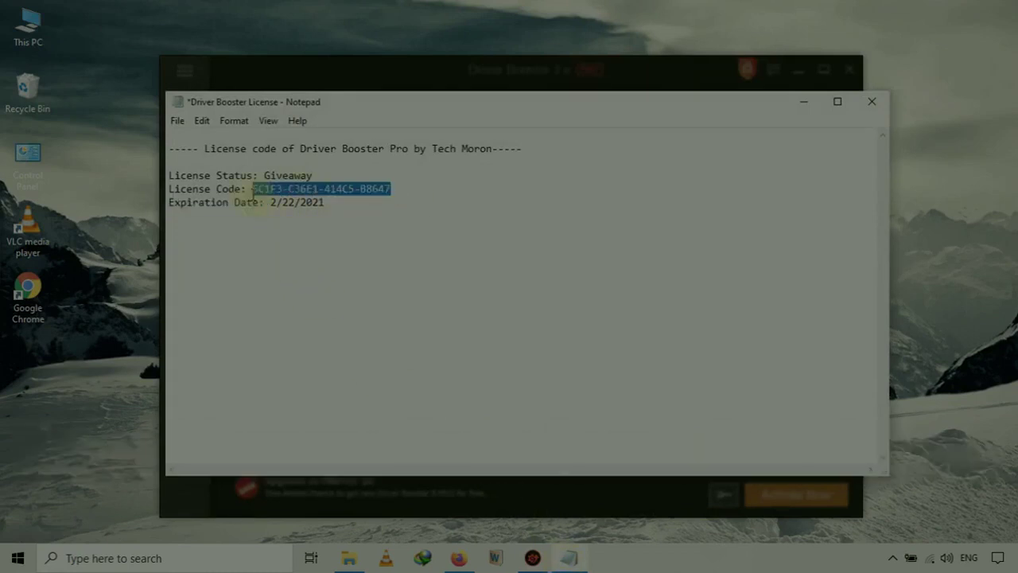
right_click(358, 199)
left_click(372, 241)
left_click(803, 101)
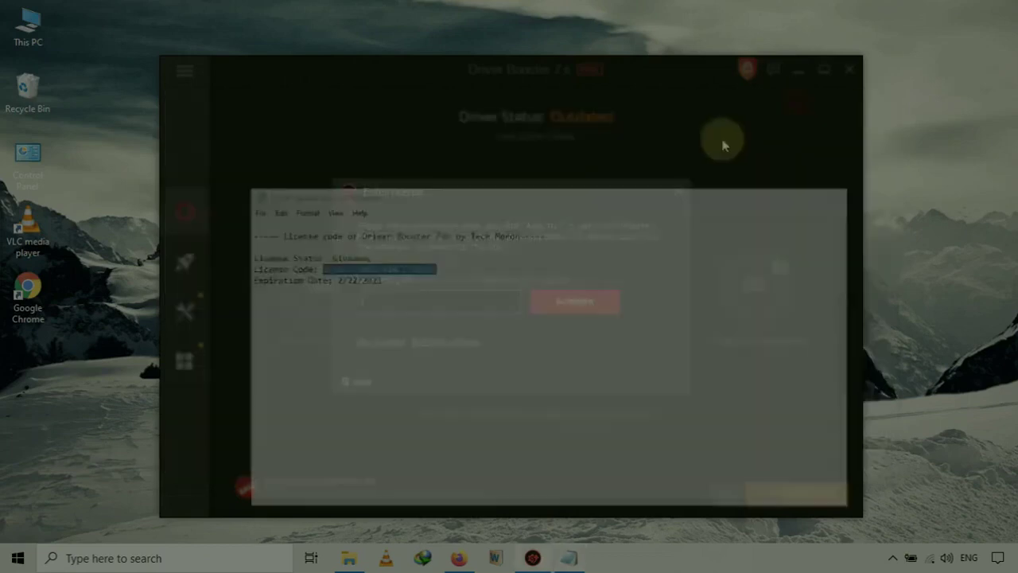
Step: Activate Driver Booster PRO by pasting the copied license code into the License Code field, and open the license details
right_click(411, 300)
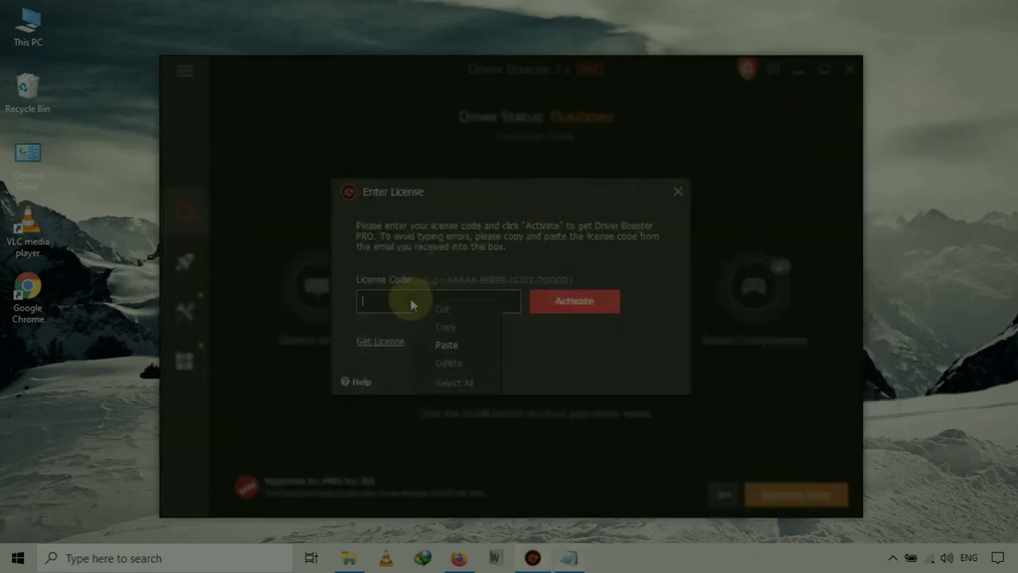
left_click(432, 345)
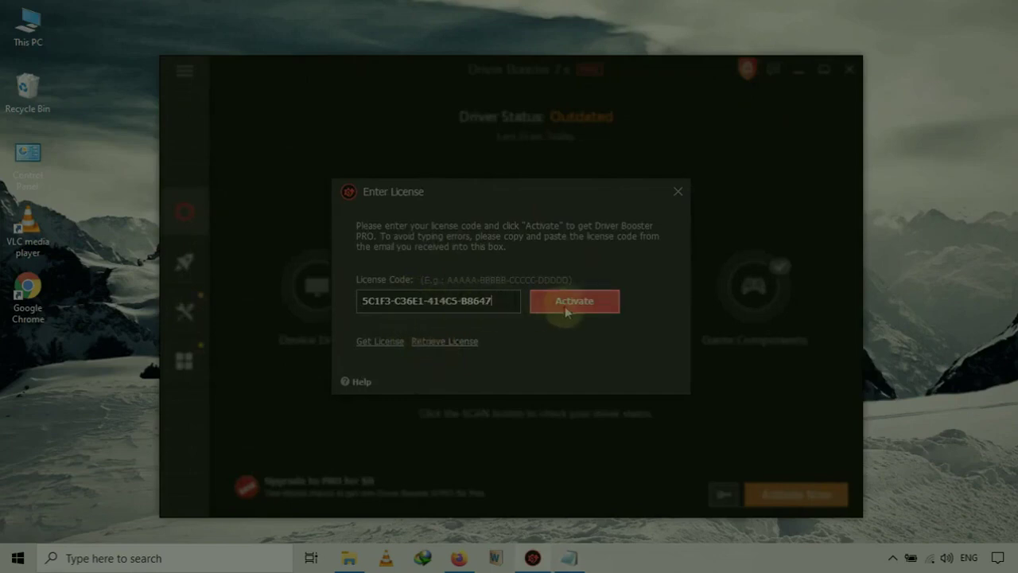
left_click(608, 306)
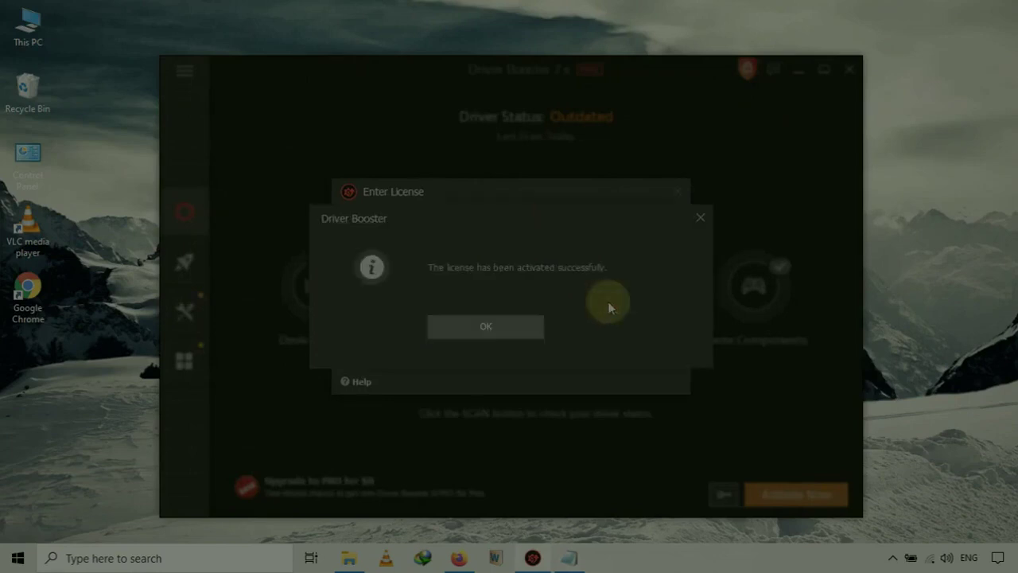
left_click(532, 335)
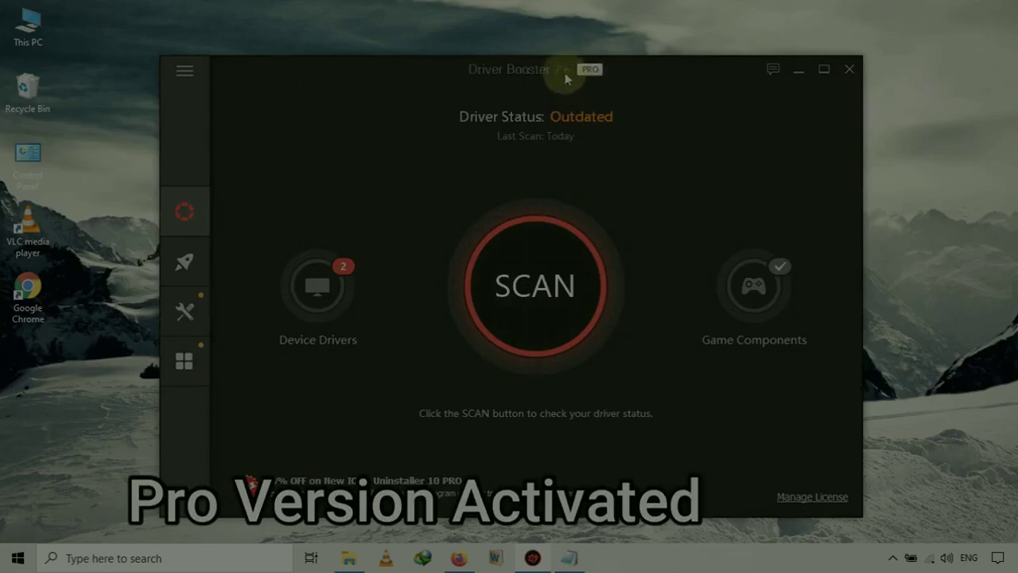
left_click(597, 78)
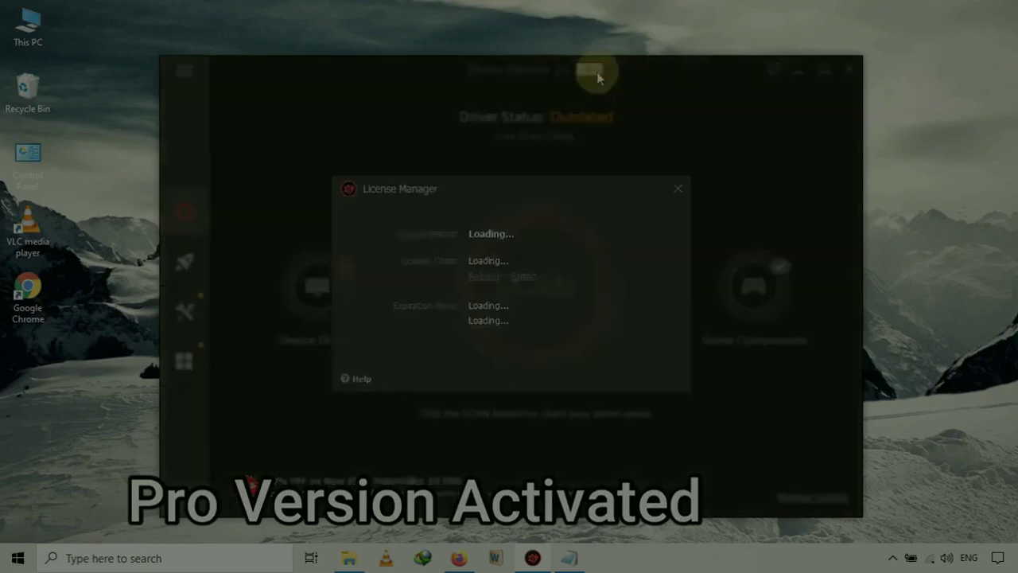